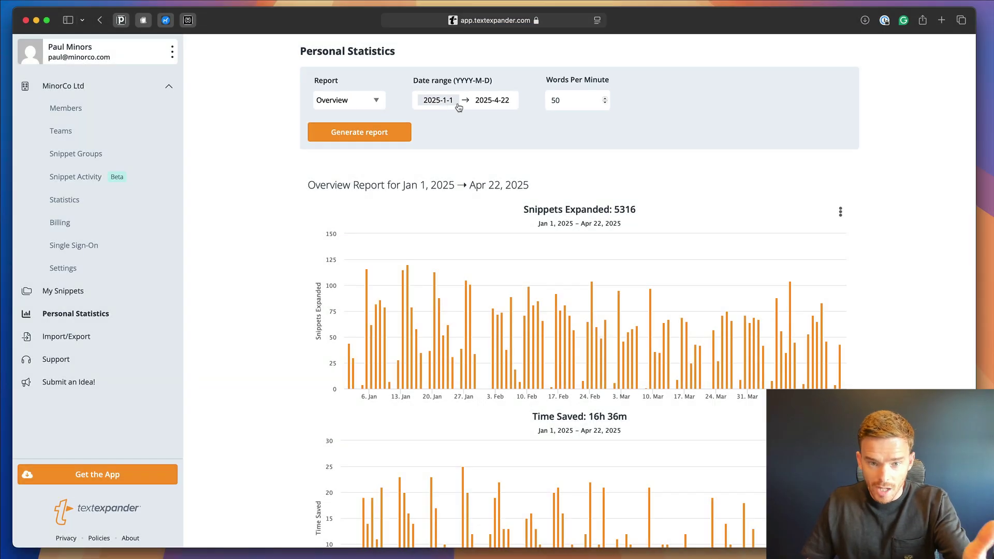
scroll(653, 265, down, 4)
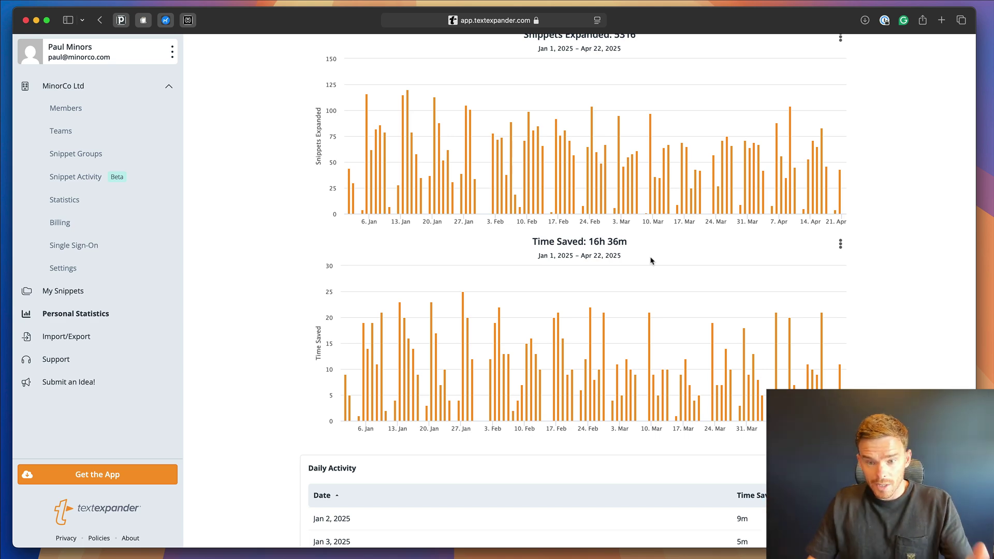
scroll(651, 260, up, 5)
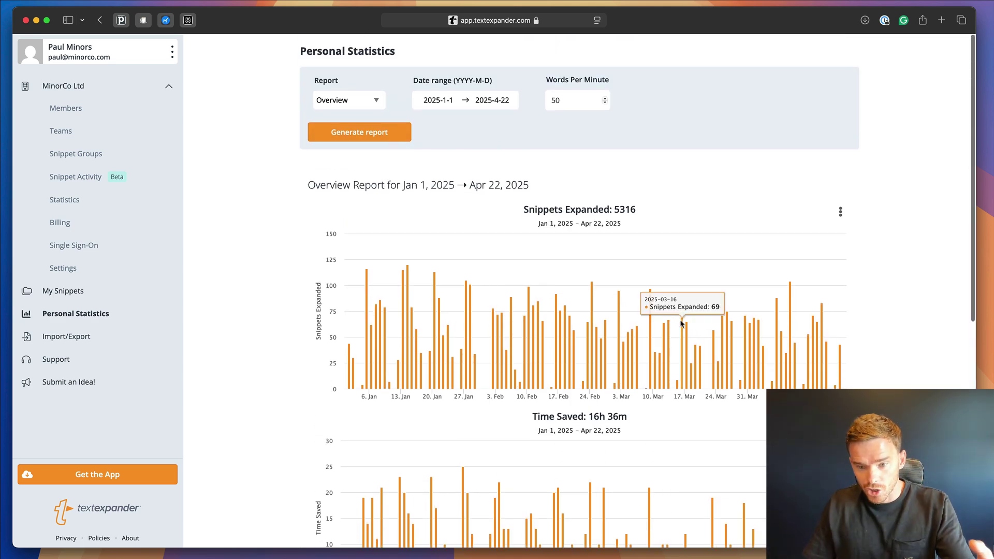
scroll(681, 391, down, 4)
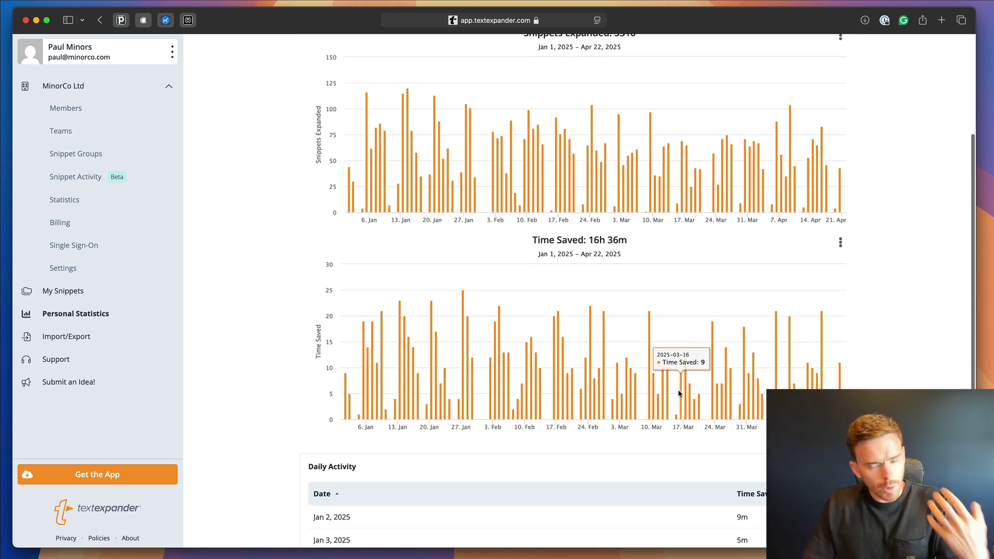
scroll(679, 393, up, 1)
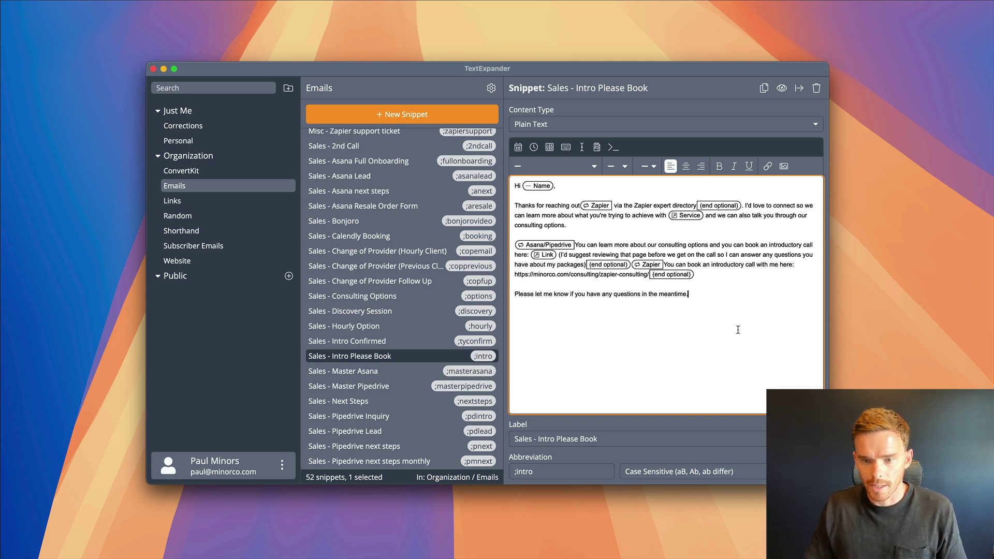
key(super+a)
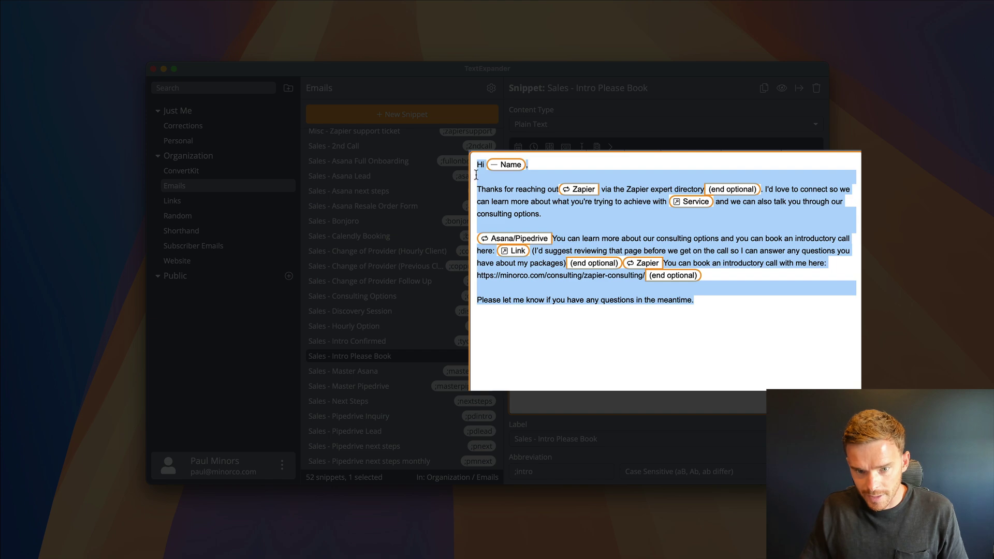
click(523, 196)
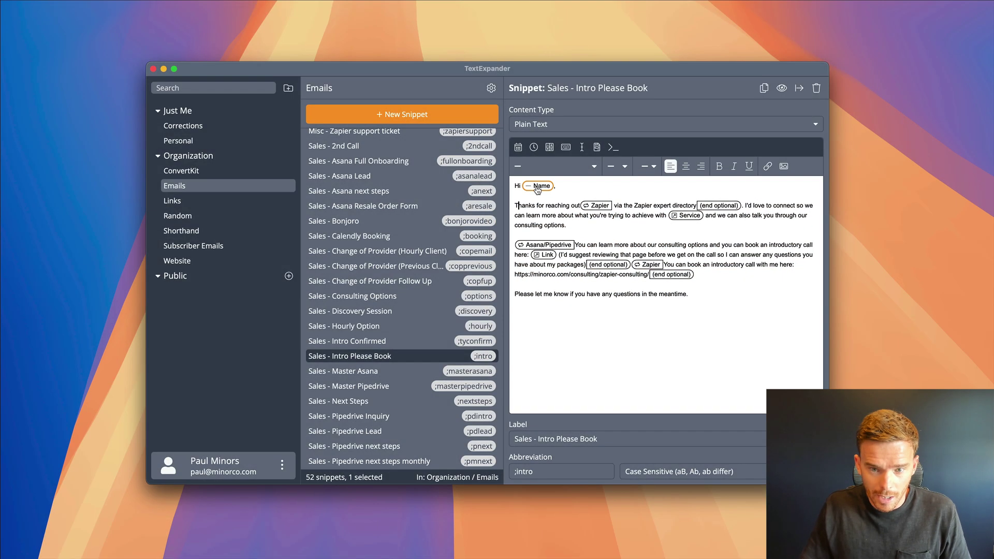
click(541, 186)
click(527, 348)
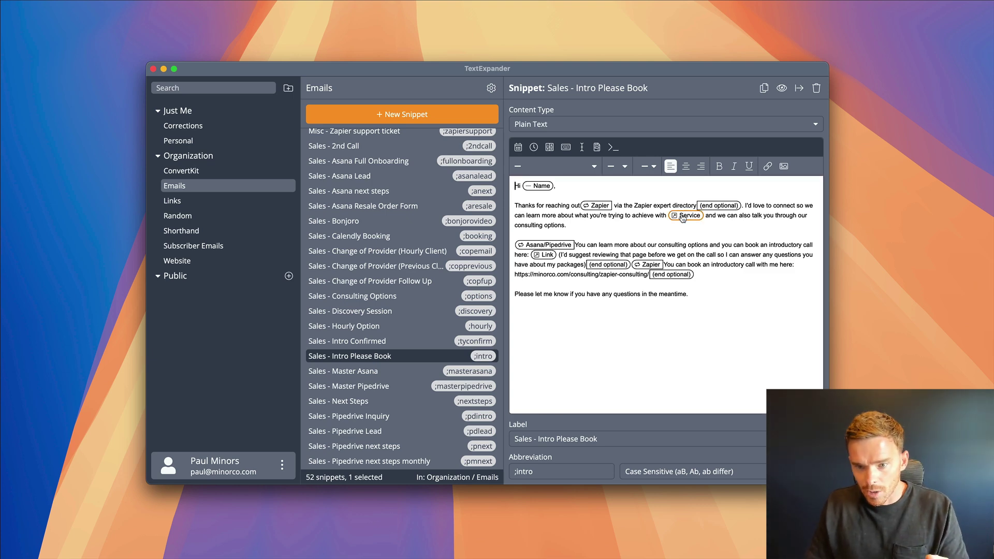
double_click(684, 216)
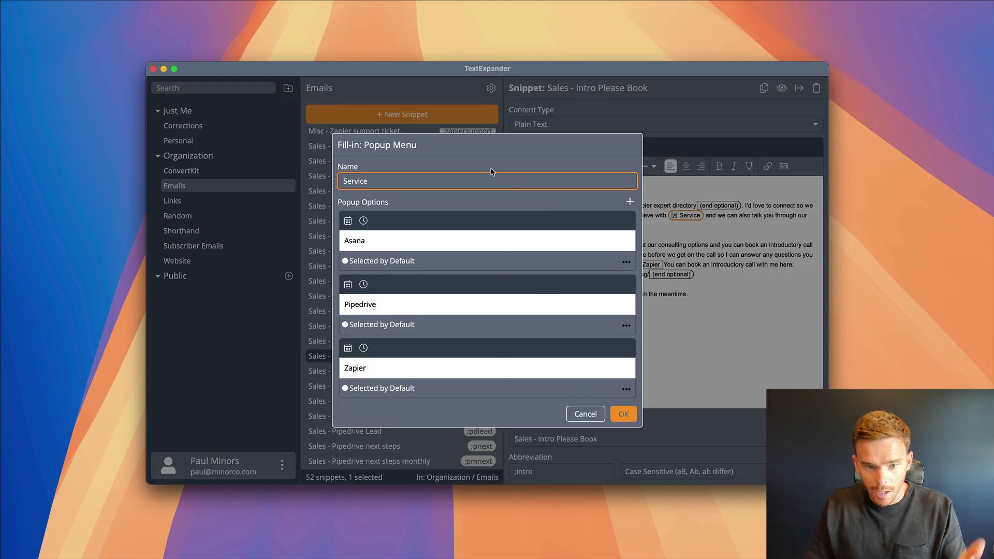
click(588, 418)
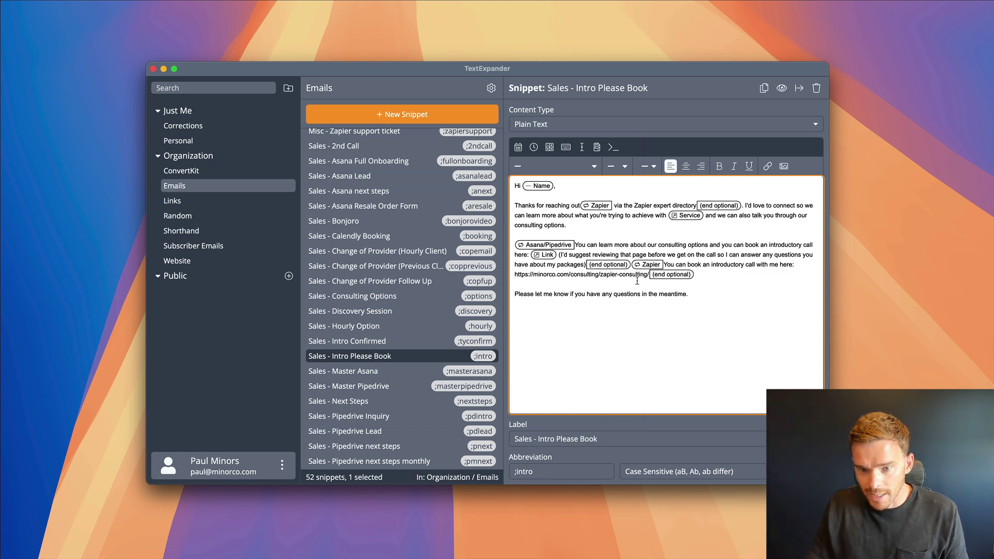
double_click(549, 240)
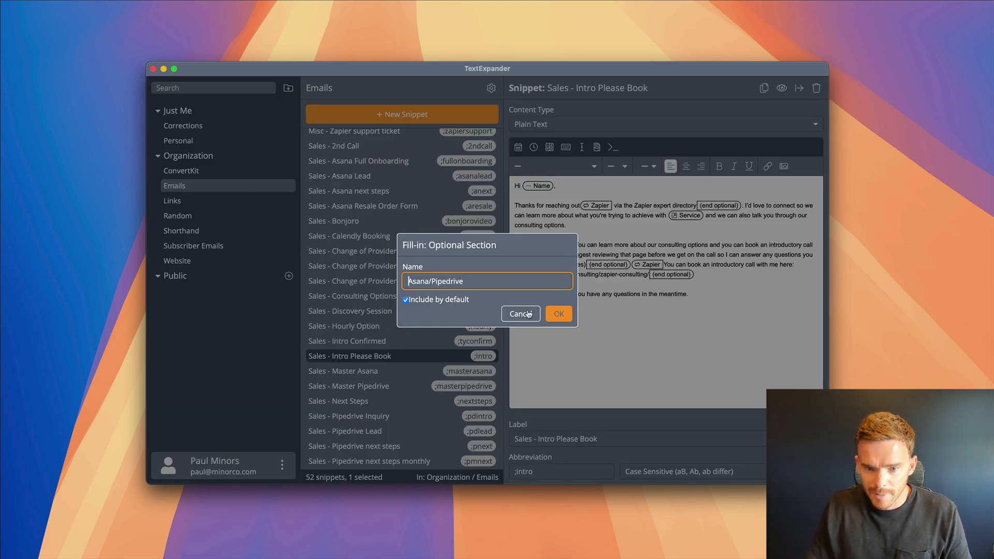
click(528, 313)
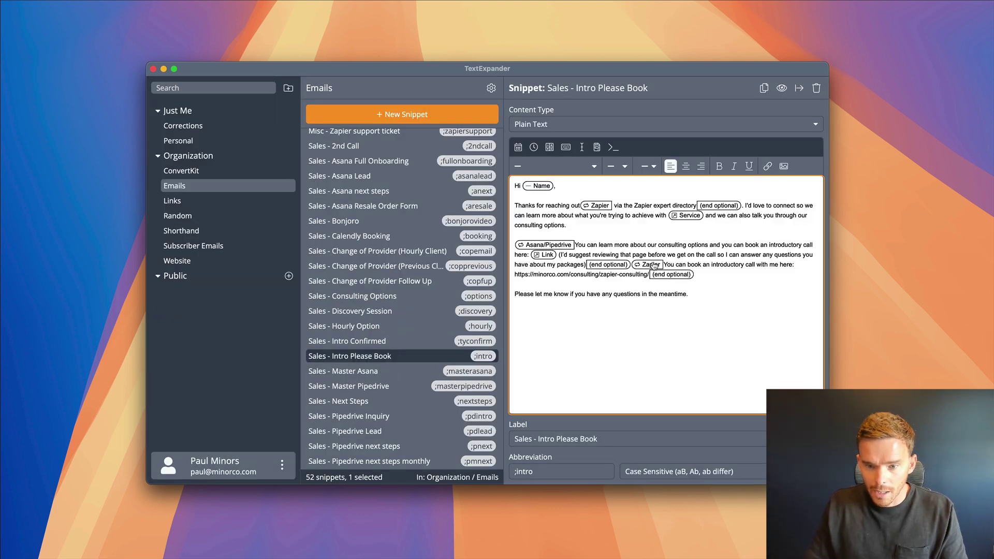
double_click(543, 255)
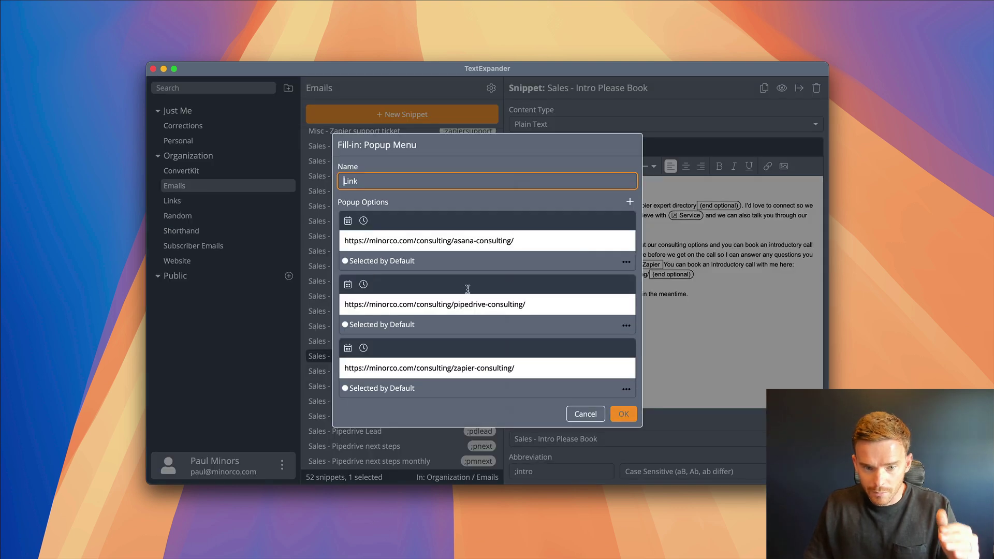
click(589, 414)
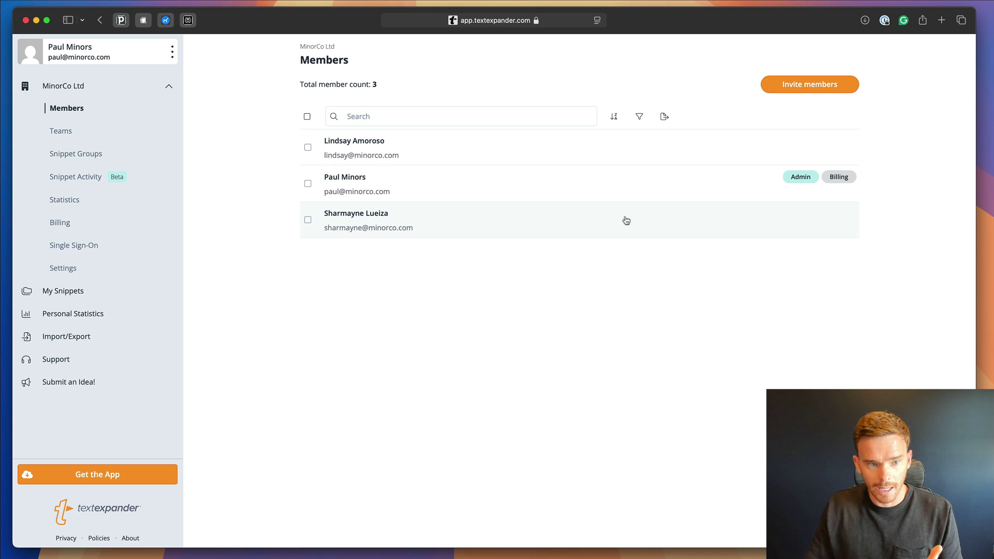
Open the organization's Snippet Groups list in the web app, then return to the desktop app
click(93, 158)
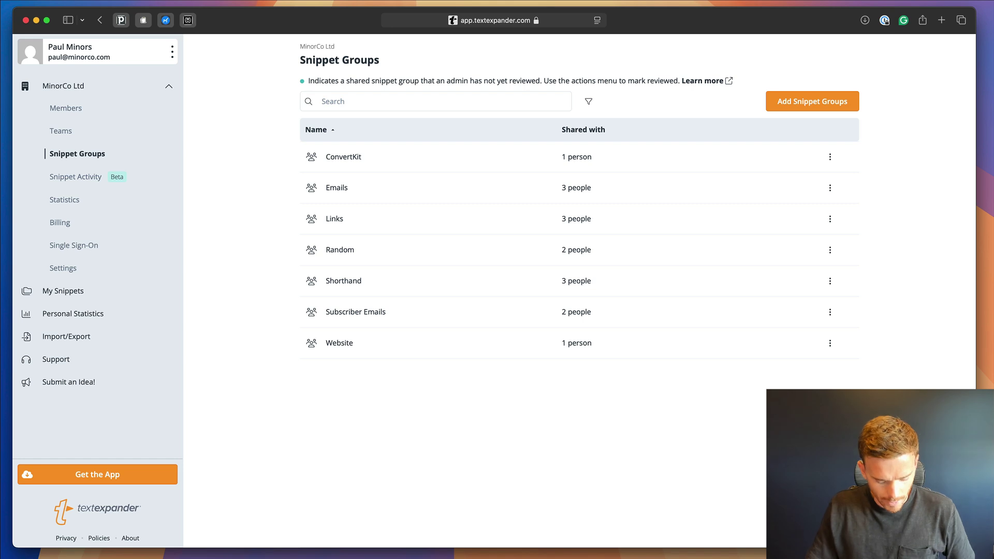
key(super+Tab)
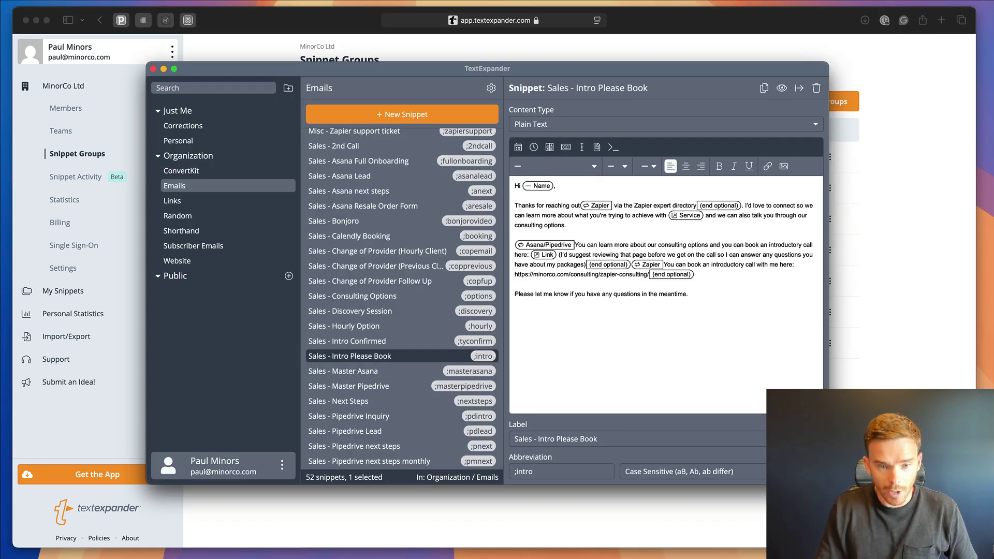
Browse the ConvertKit, Links, Shorthand and Emails groups' snippets, then return to the Snippet Groups page
click(194, 174)
click(185, 187)
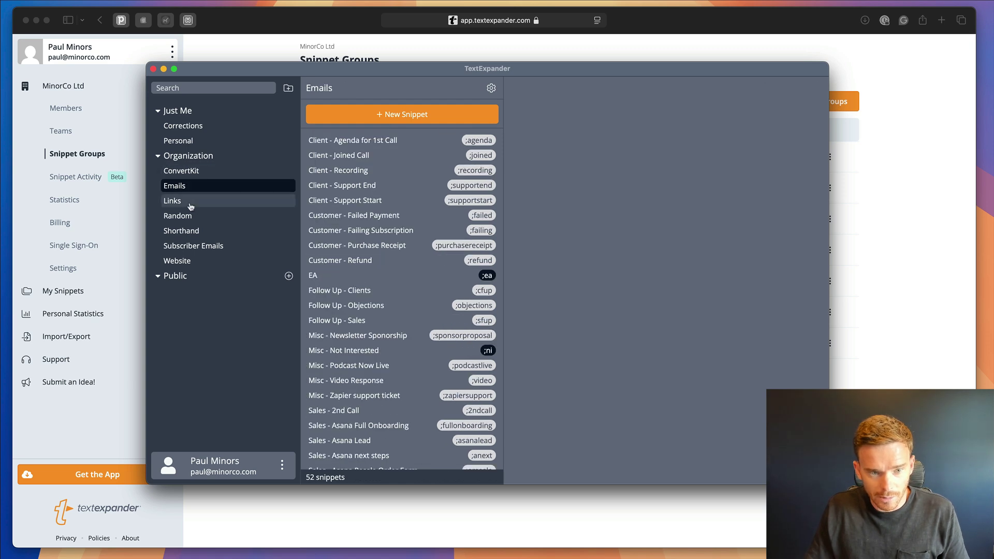
click(190, 207)
click(190, 234)
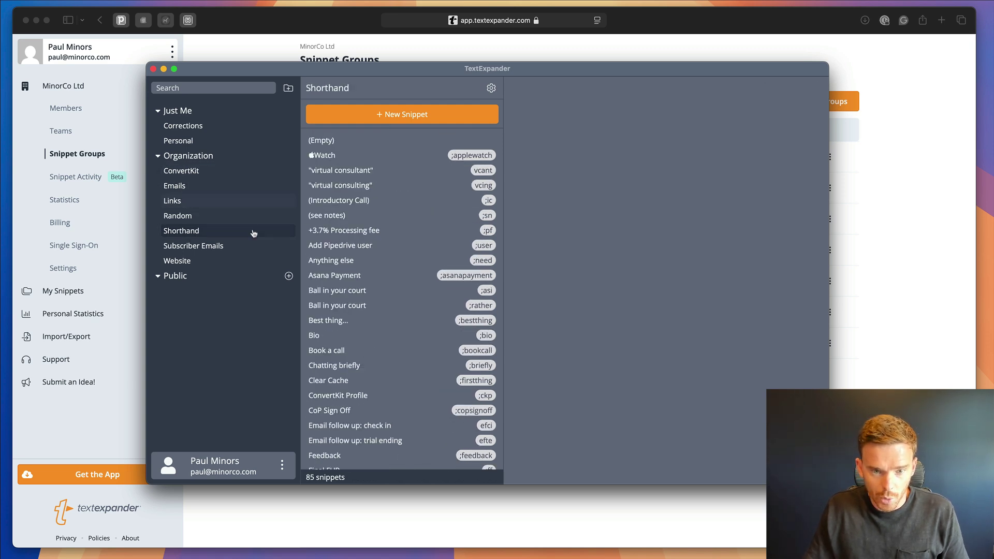
click(183, 187)
click(927, 211)
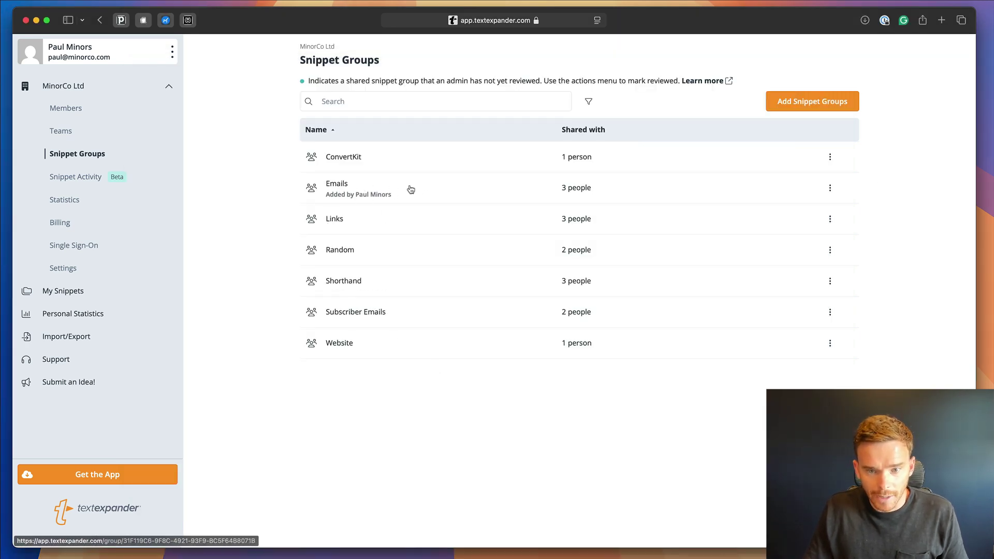
Check who the Emails group is shared with and one member's access level, leaving sharing unchanged
click(830, 187)
click(854, 198)
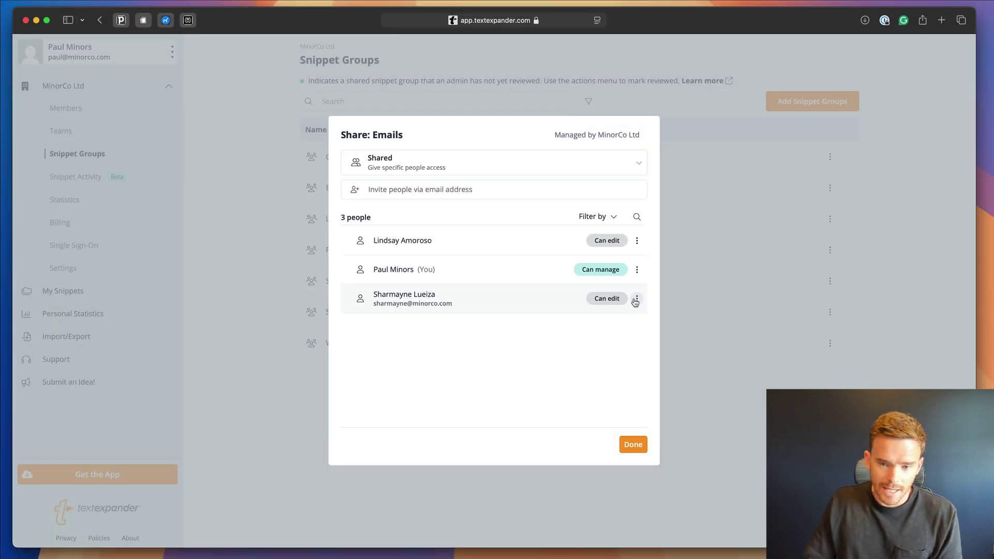
click(636, 299)
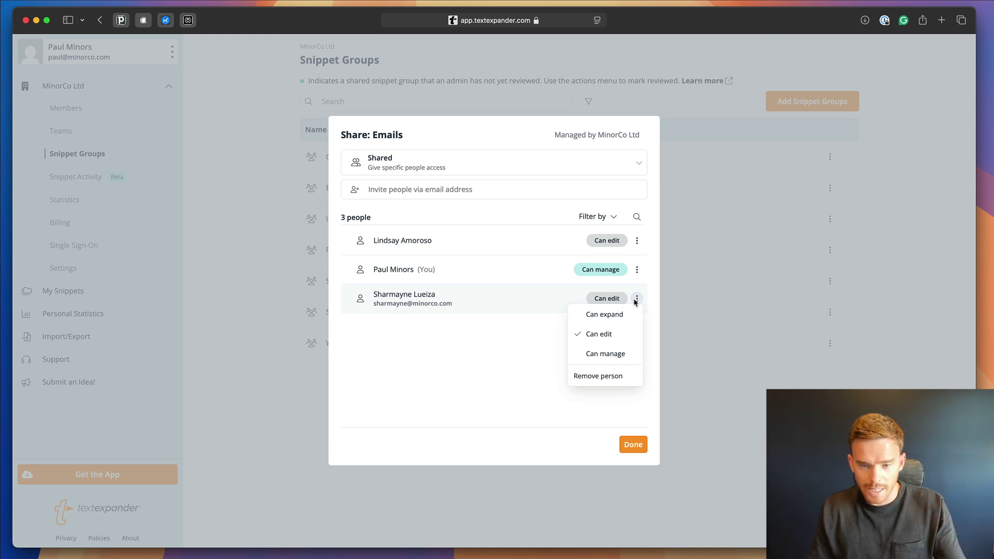
click(634, 445)
click(632, 446)
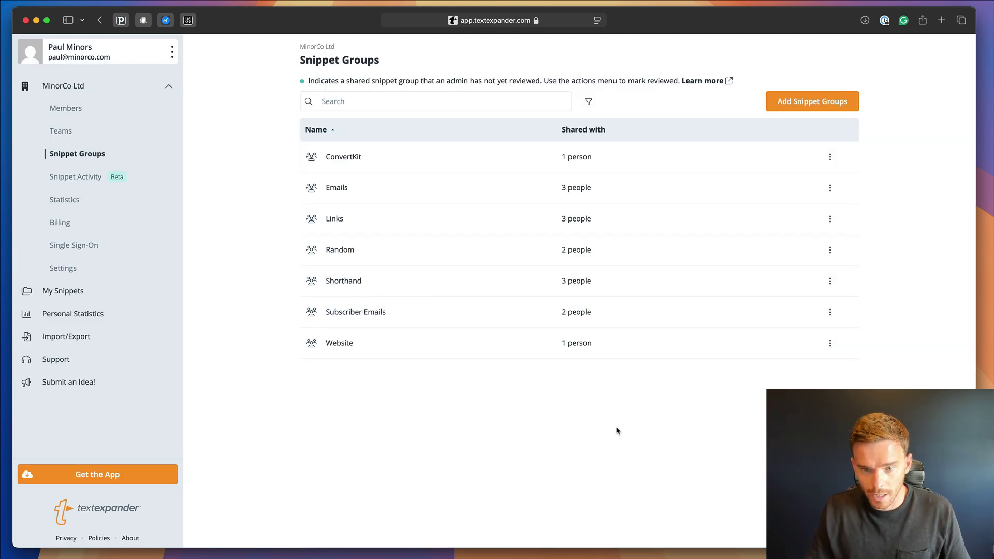
key(super+Tab)
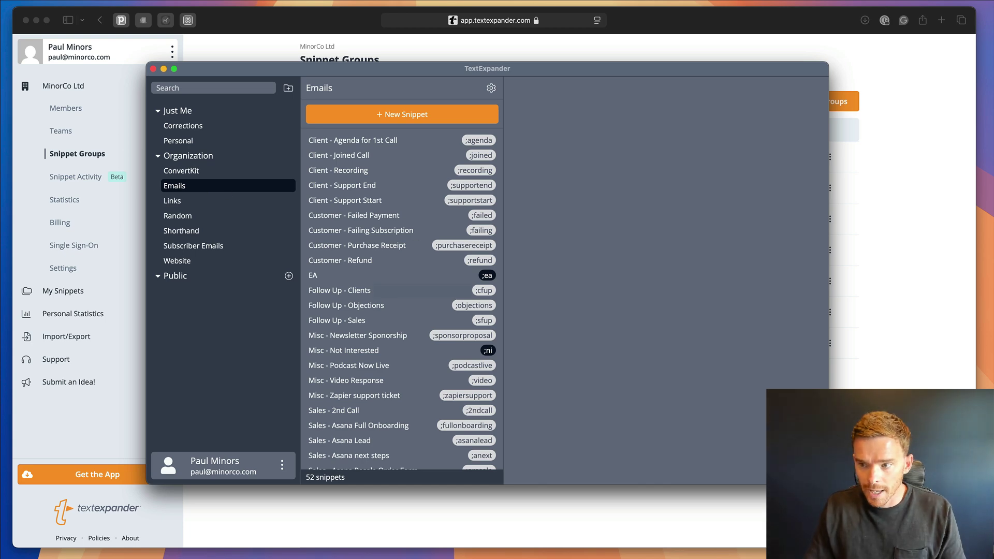
Start a new email draft, expand ;intro and enter the recipient's first name
key(super+n)
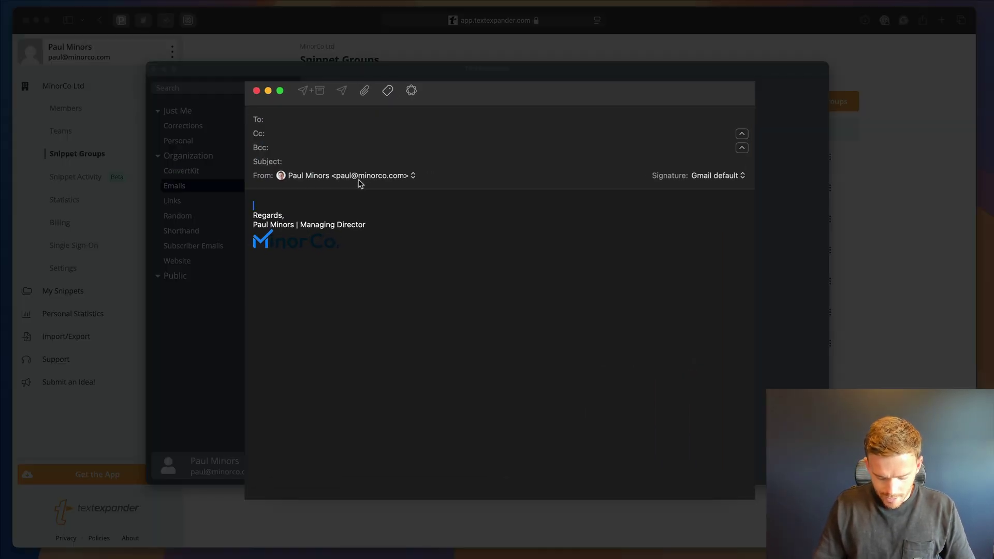
text(;intro)
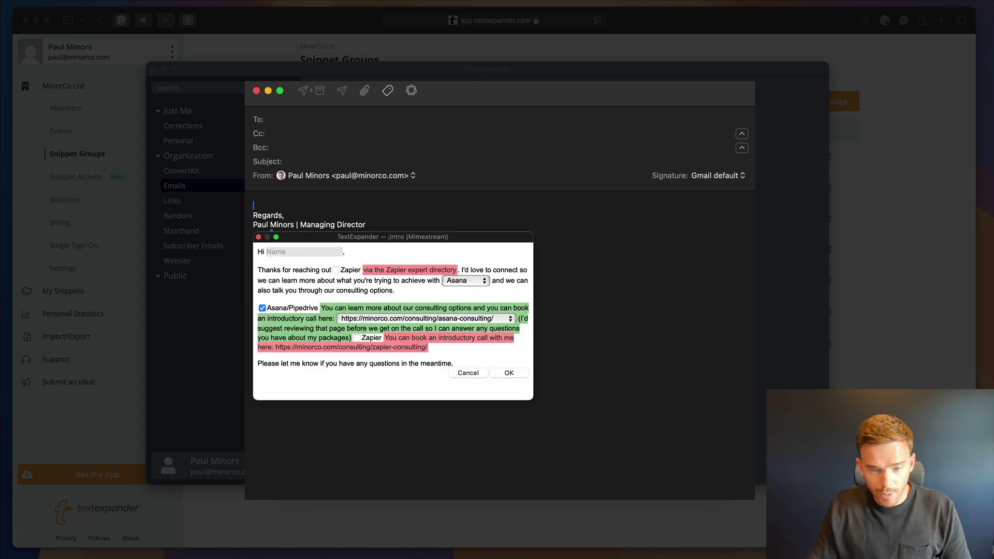
drag(353, 238, 392, 224)
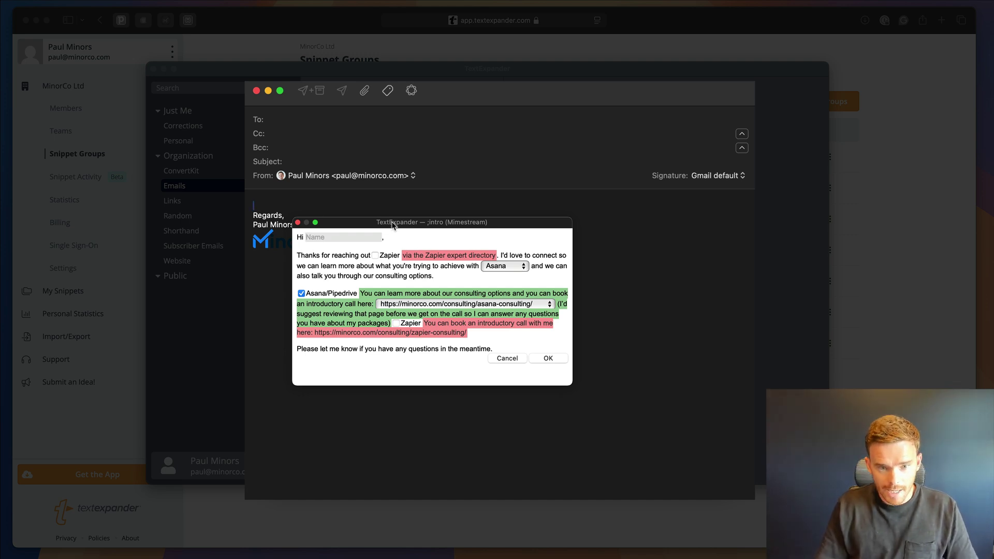
text(Jason)
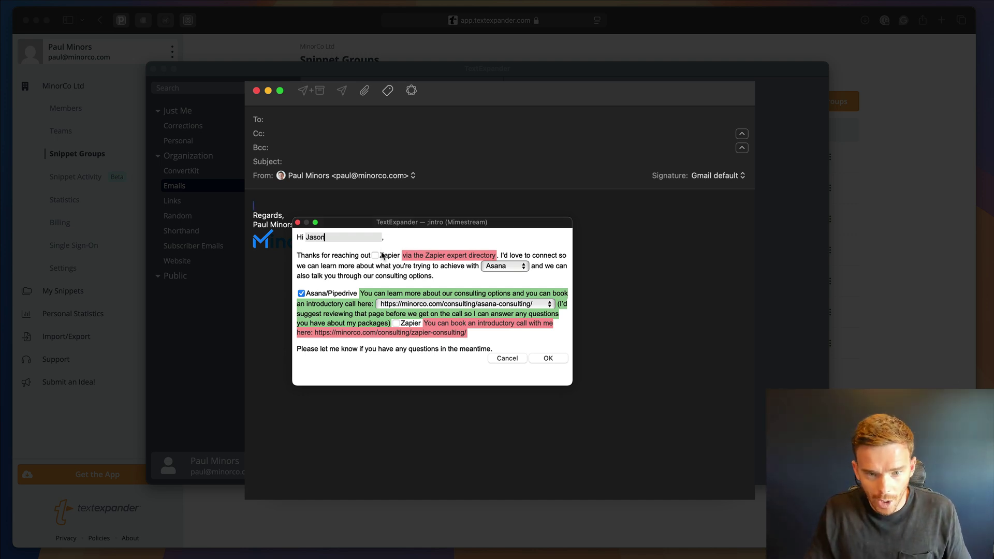
Leave Zapier unchecked, choose Pipedrive and the pipedrive-consulting link, and insert the email
click(375, 255)
click(375, 256)
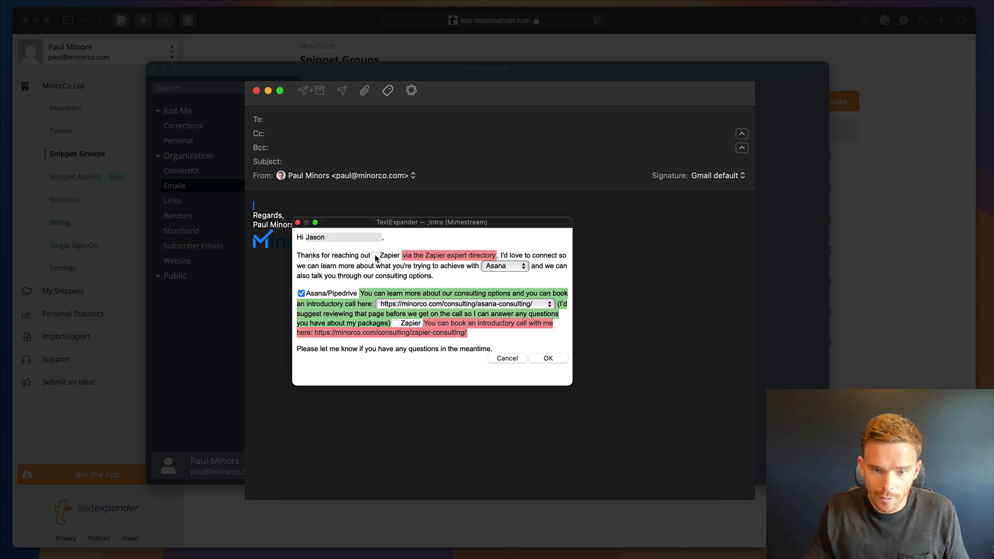
click(375, 256)
click(375, 256)
click(501, 267)
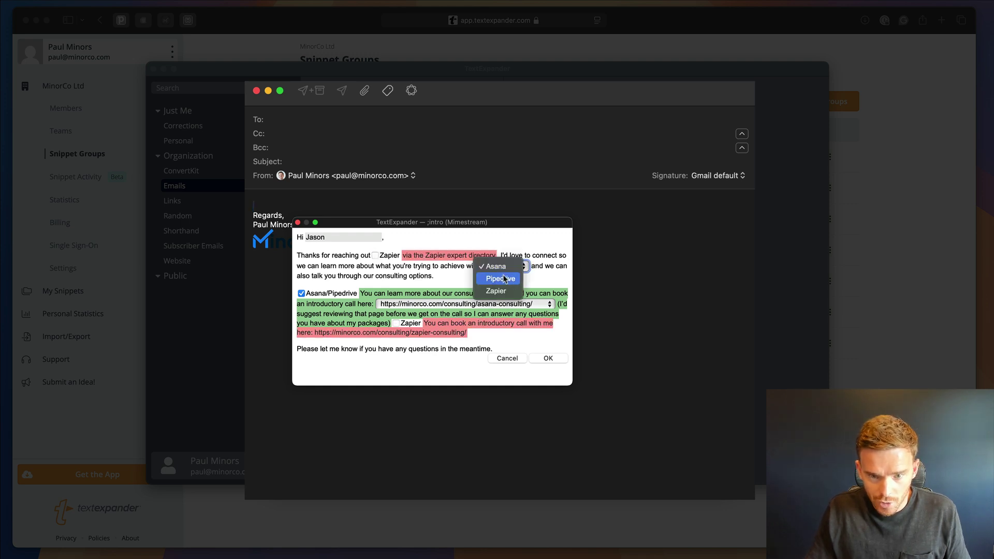
click(500, 279)
click(422, 301)
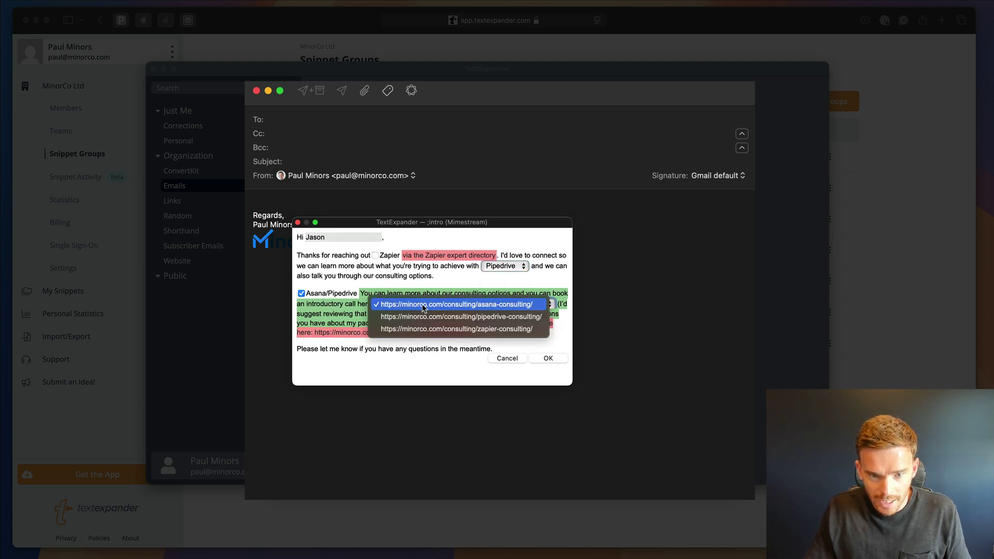
click(424, 317)
click(539, 359)
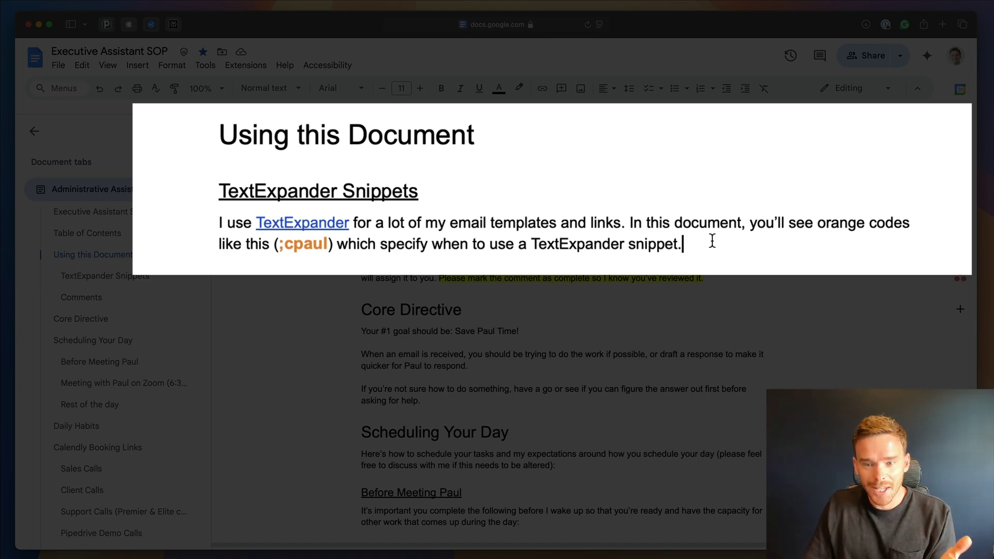
Highlight the paragraph explaining the orange snippet codes and the ;cpaul example code
drag(712, 240, 188, 221)
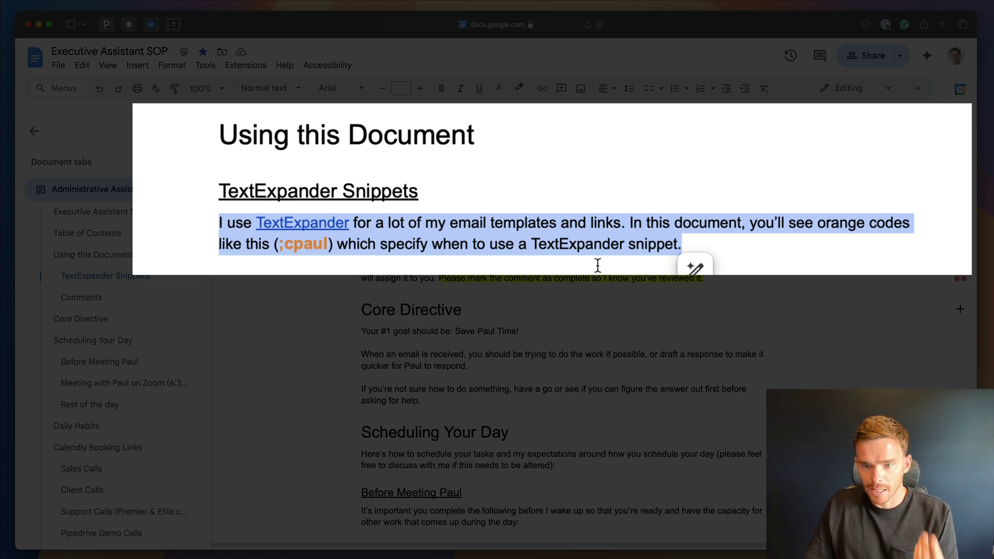
click(753, 249)
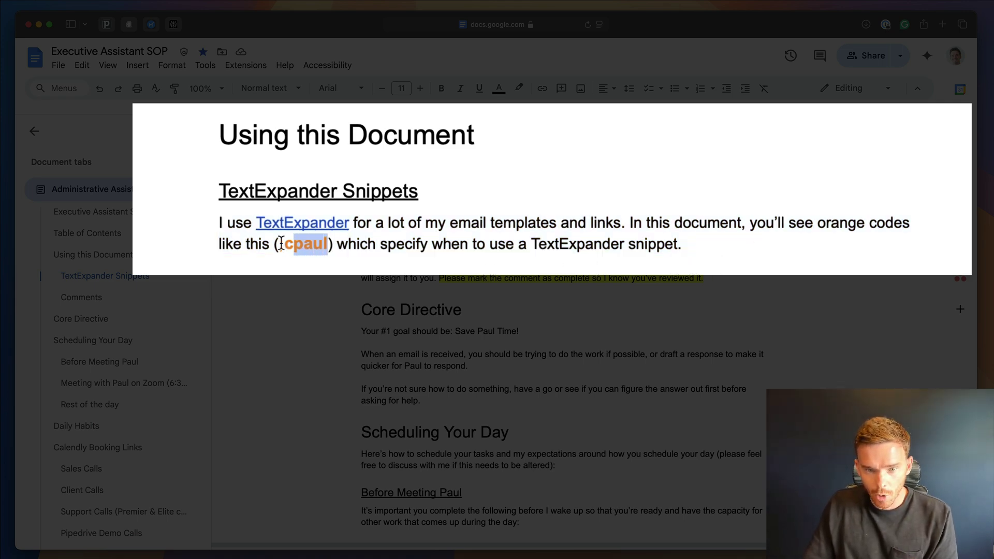
drag(278, 241, 276, 243)
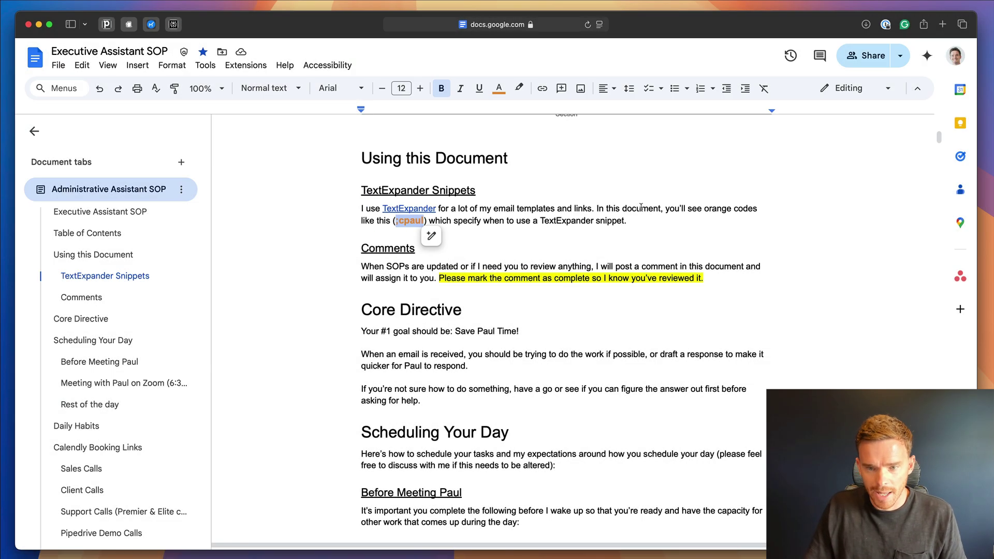
click(640, 228)
Scroll to the Sales Calls booking links and highlight the ;caintro and ;cpintro codes
scroll(619, 239, down, 5)
scroll(619, 239, down, 20)
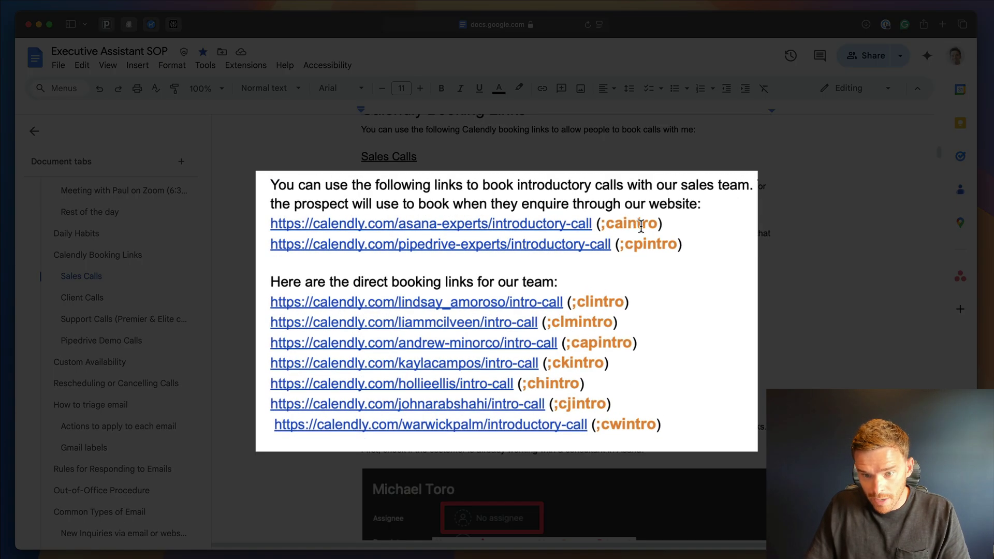
double_click(585, 255)
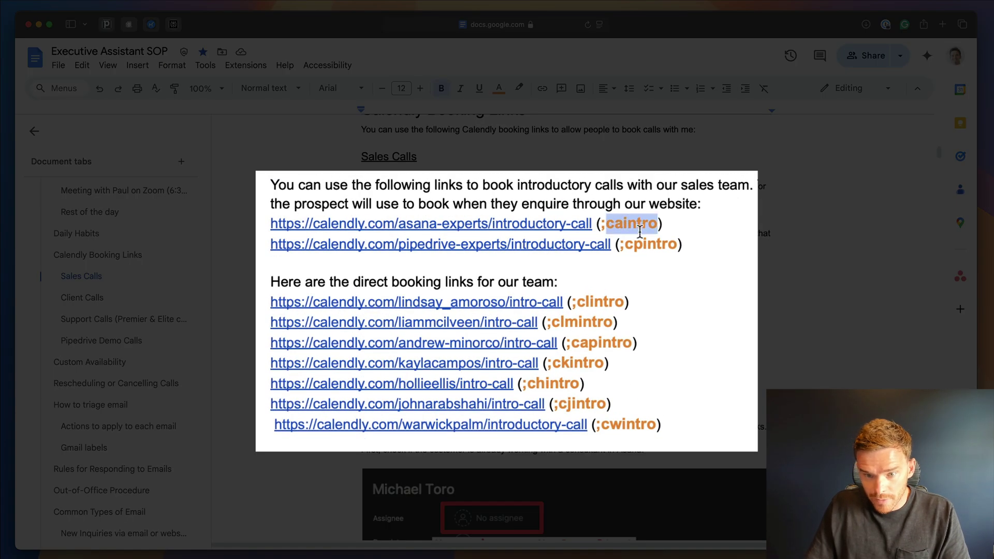
double_click(644, 245)
click(712, 346)
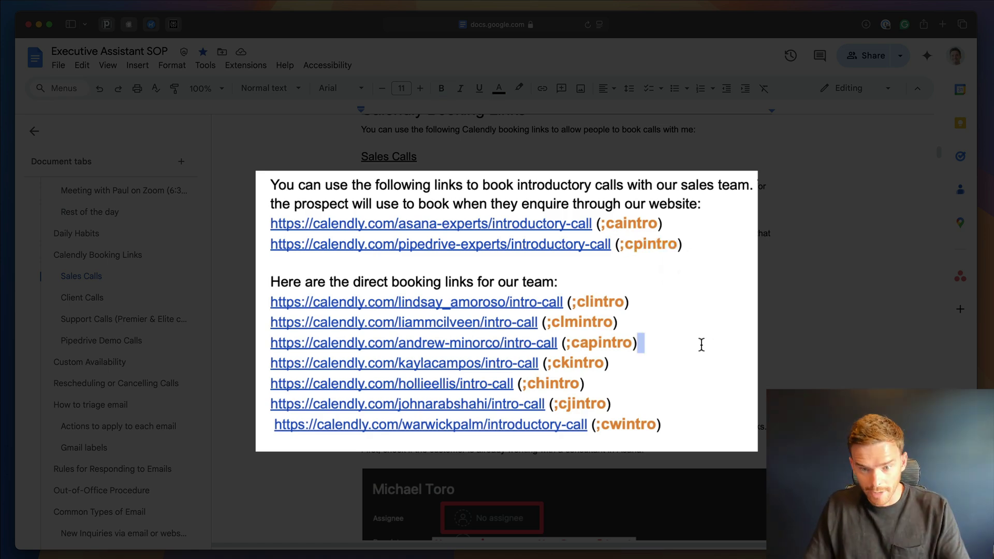
Scroll to Rules for Responding to Emails and highlight the assistant-intro quote and its ;ea code
scroll(603, 327, down, 15)
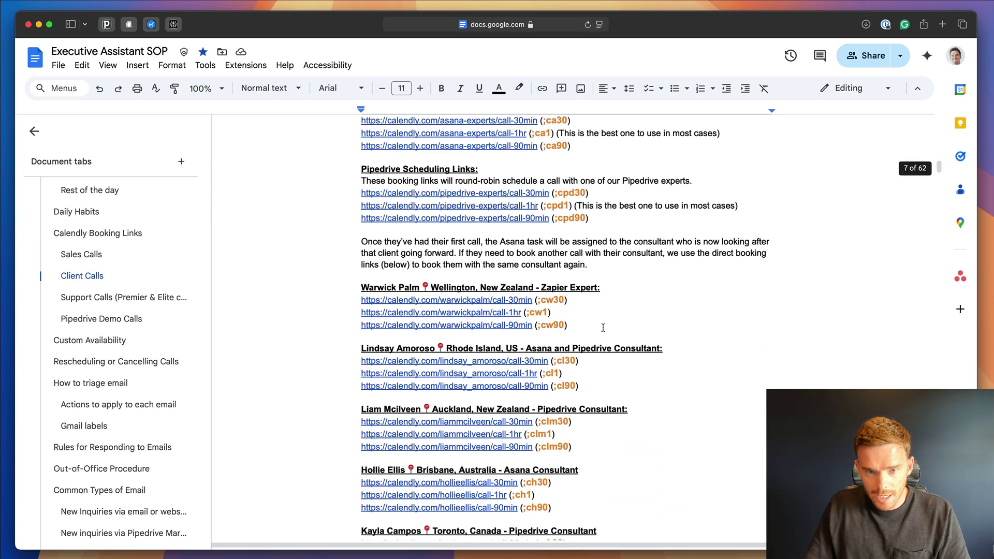
scroll(602, 326, down, 10)
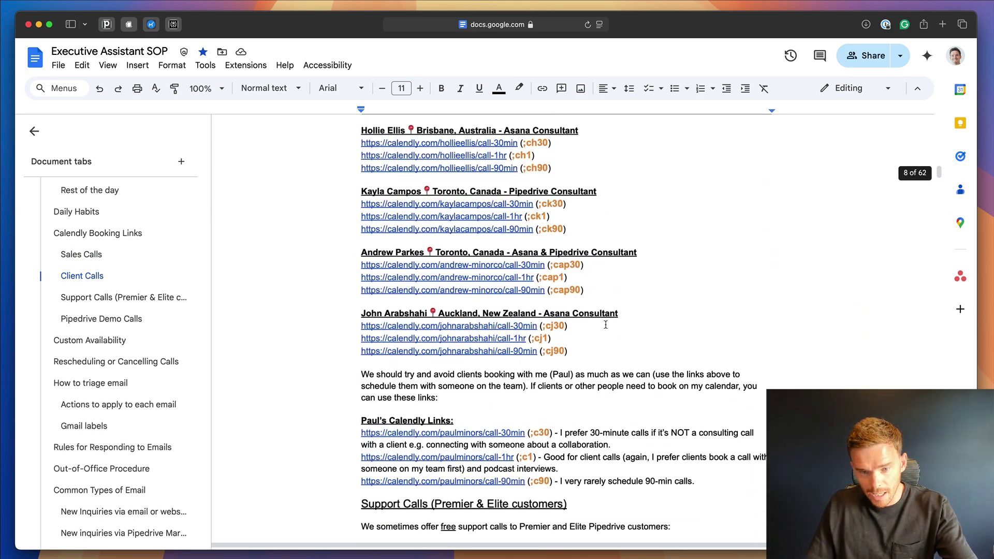
scroll(602, 323, down, 10)
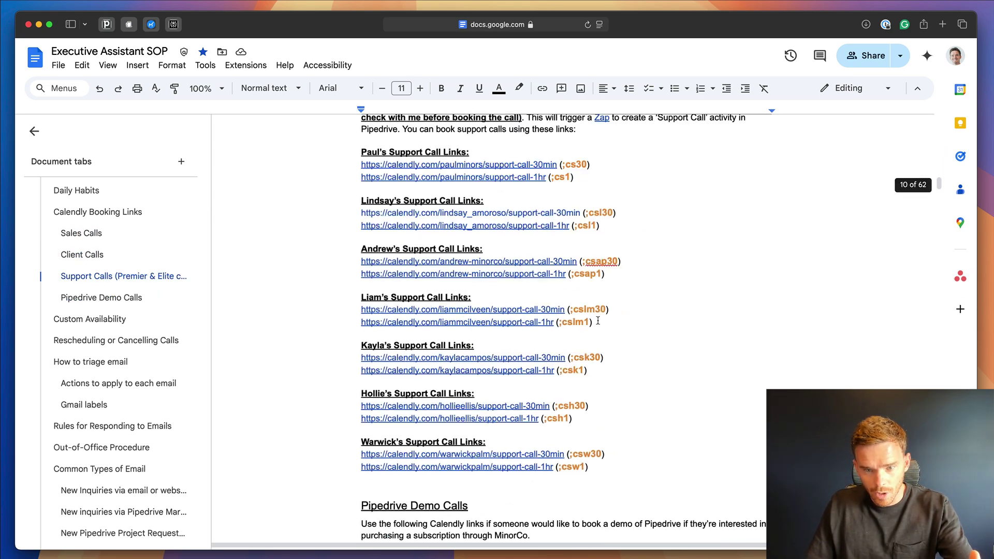
scroll(597, 321, up, 2)
scroll(603, 317, down, 10)
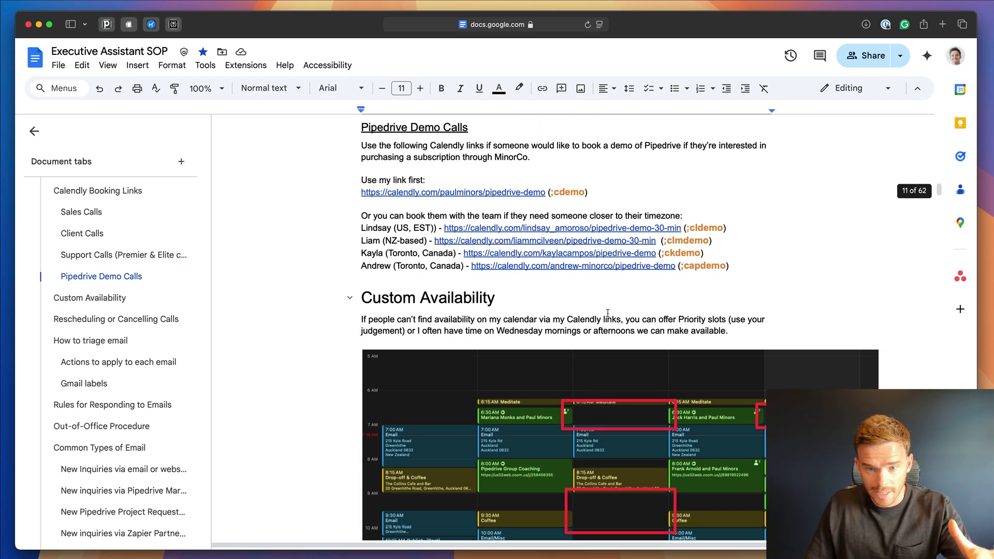
scroll(607, 314, down, 15)
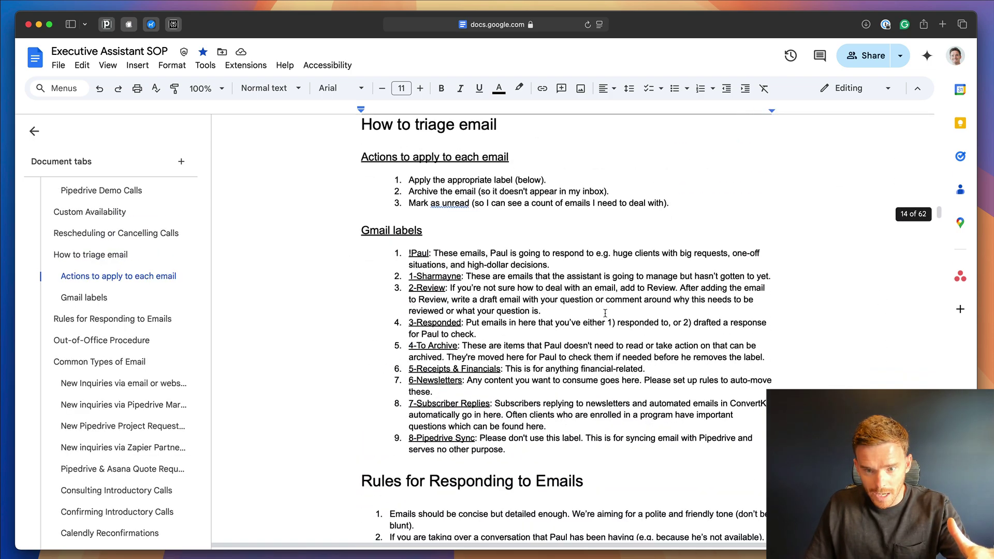
scroll(604, 313, down, 3)
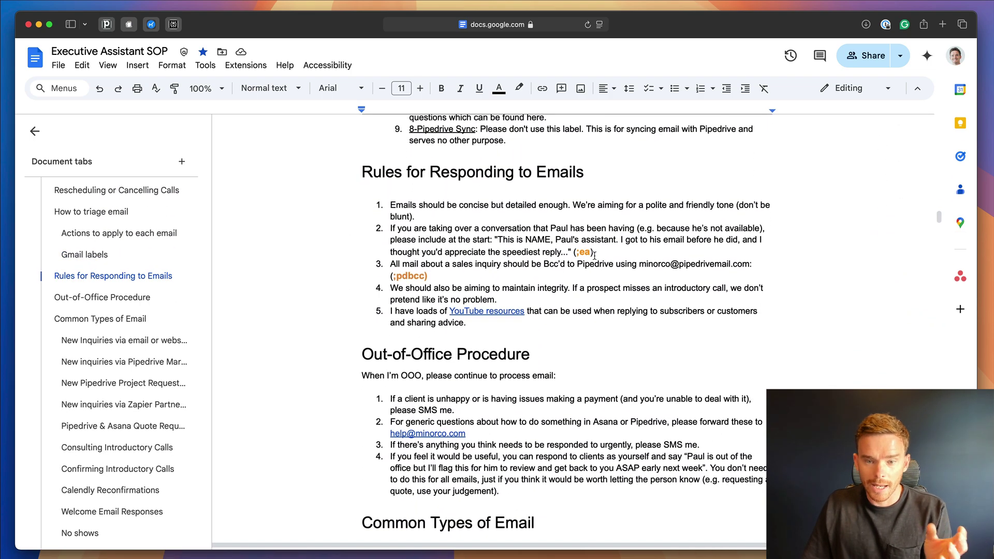
drag(532, 238, 568, 251)
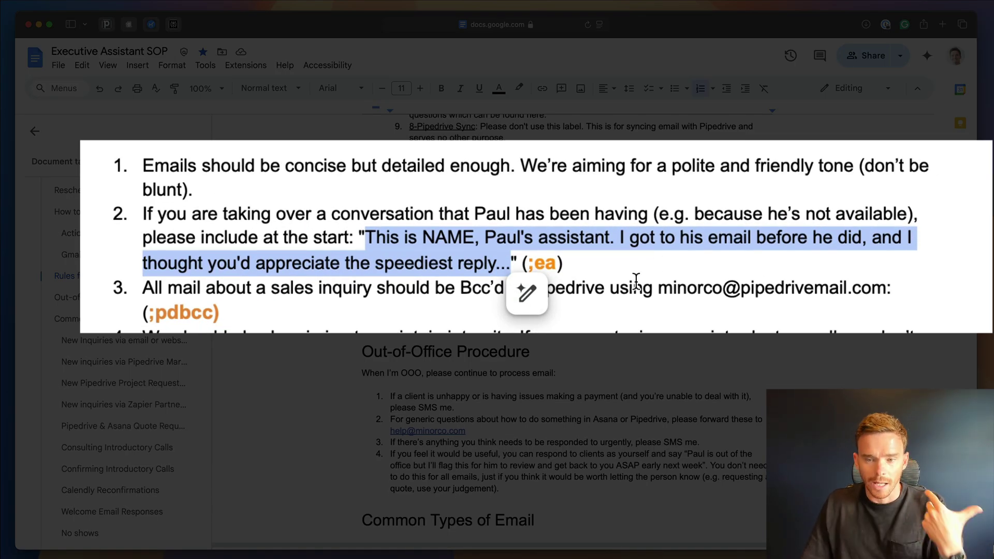
drag(564, 269, 570, 270)
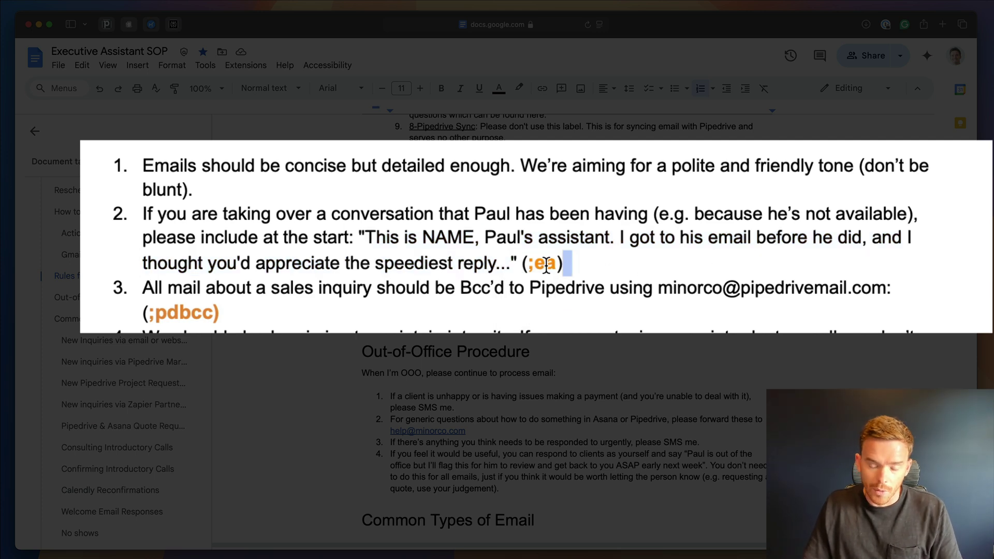
drag(667, 269, 593, 268)
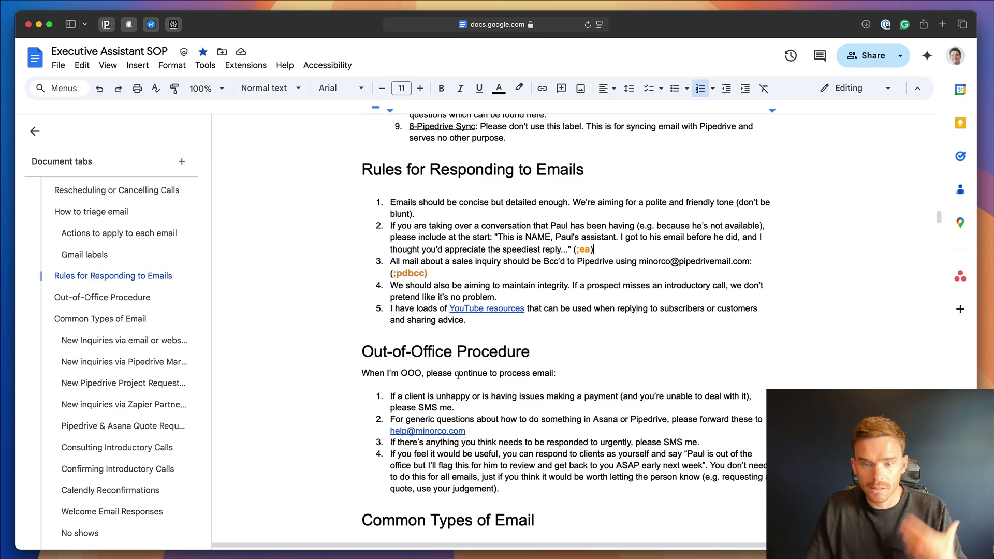
Scroll to New Inquiries and highlight the ;intro code in the consulting-inquiry reply step
scroll(622, 314, down, 20)
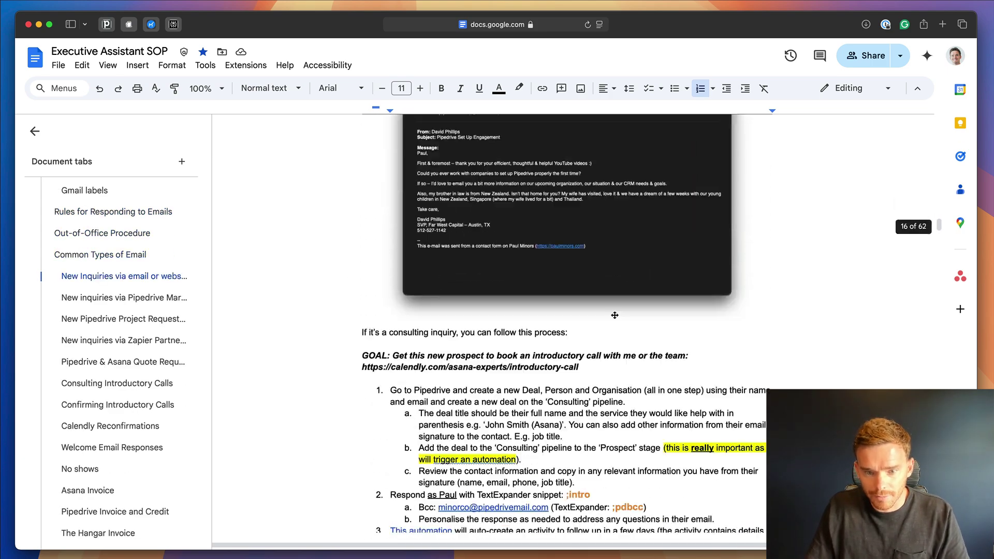
scroll(612, 314, up, 2)
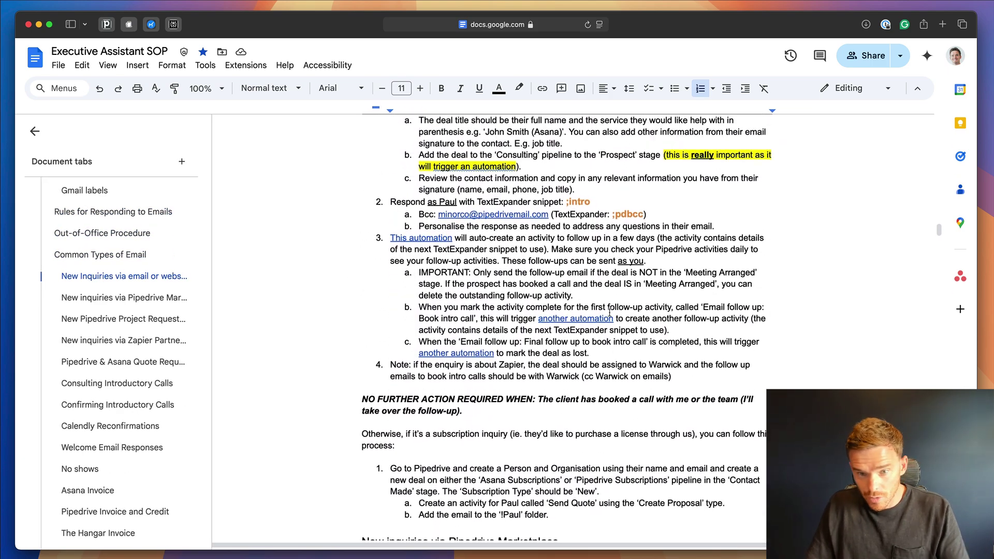
scroll(608, 314, down, 10)
scroll(606, 314, down, 15)
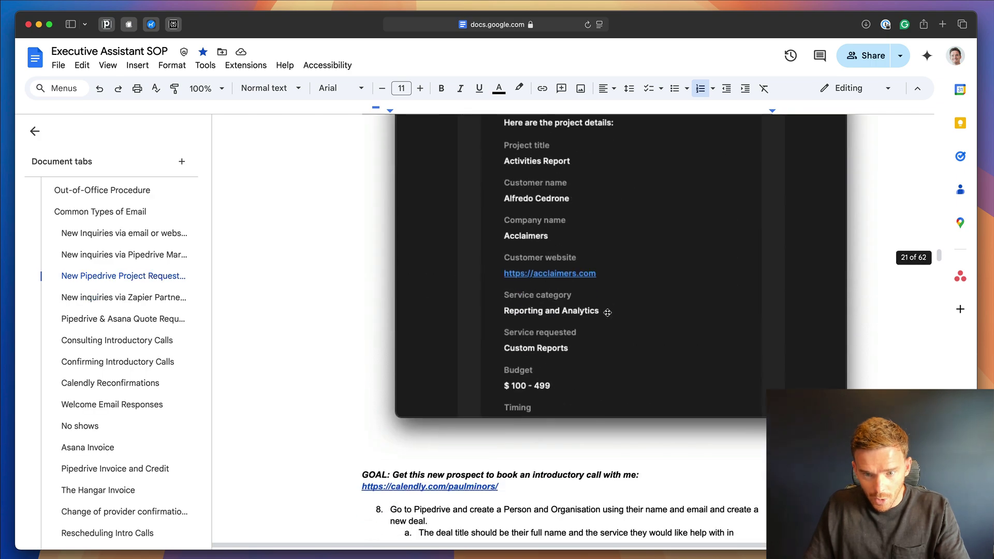
scroll(603, 310, up, 3)
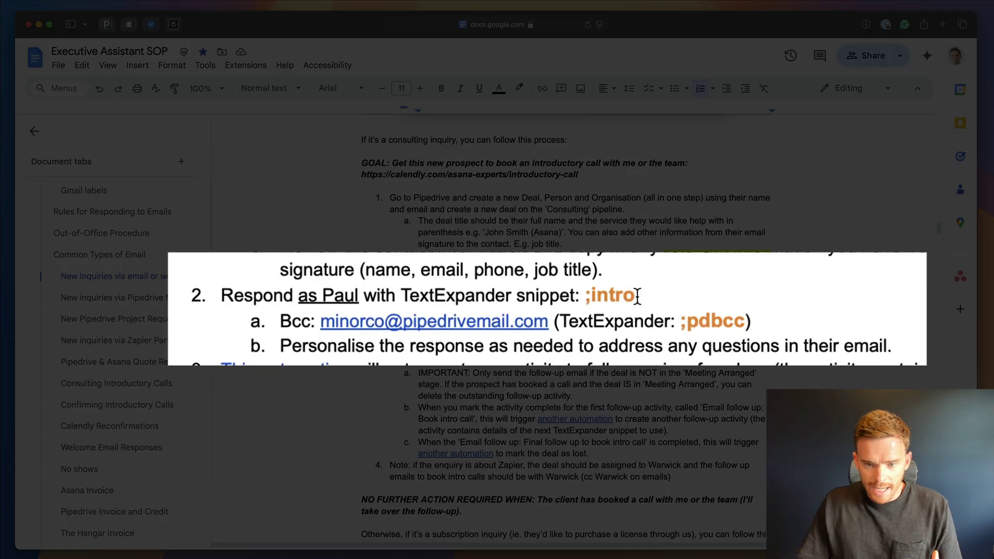
drag(590, 305, 568, 302)
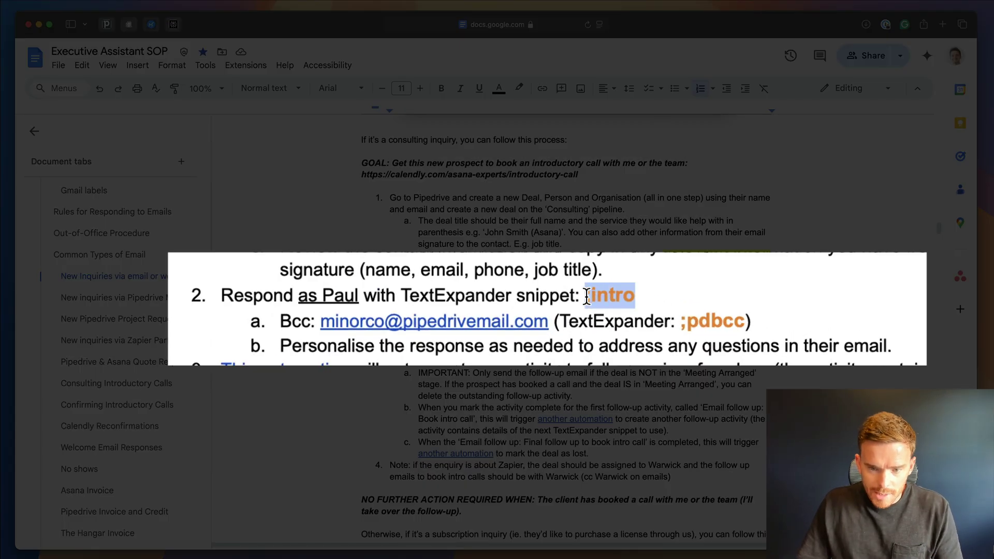
click(702, 275)
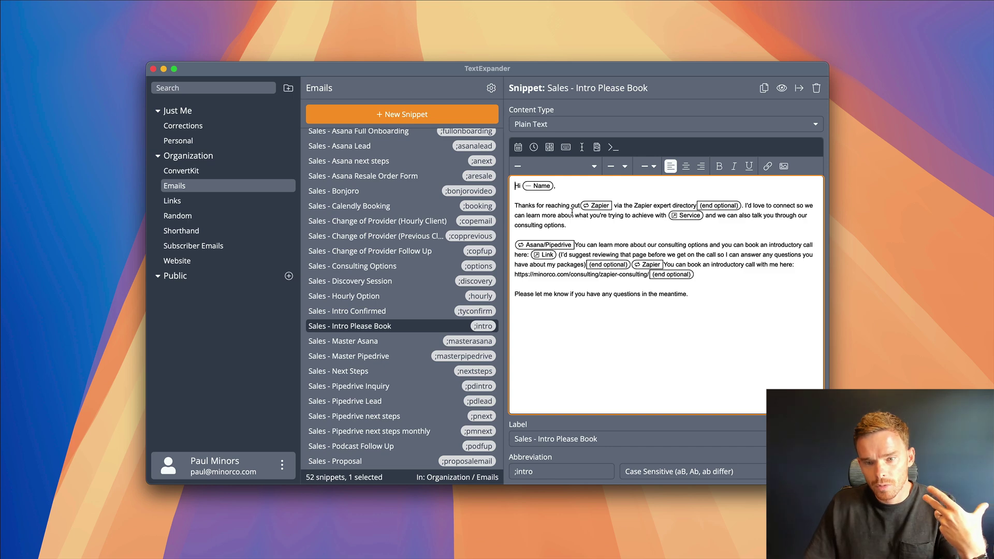
double_click(543, 254)
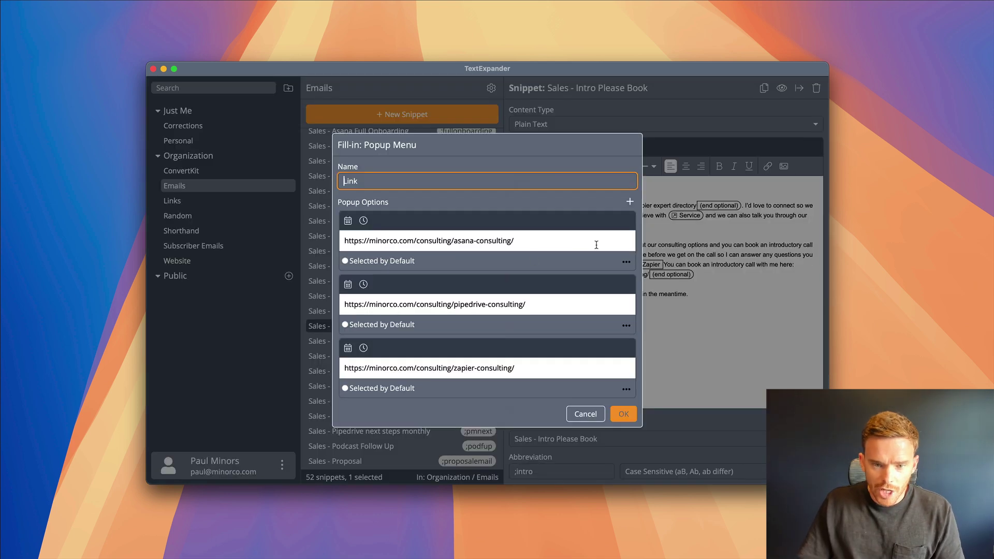
click(588, 414)
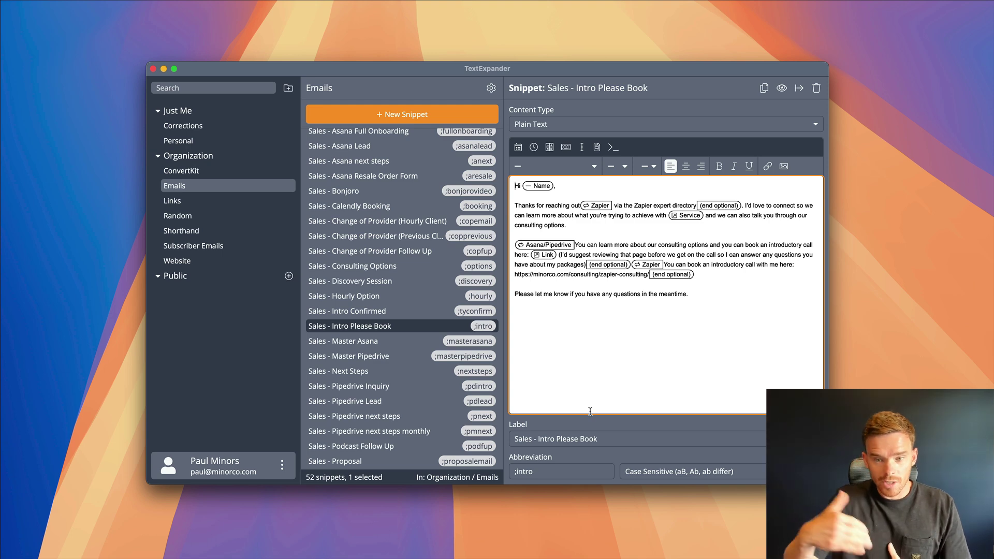